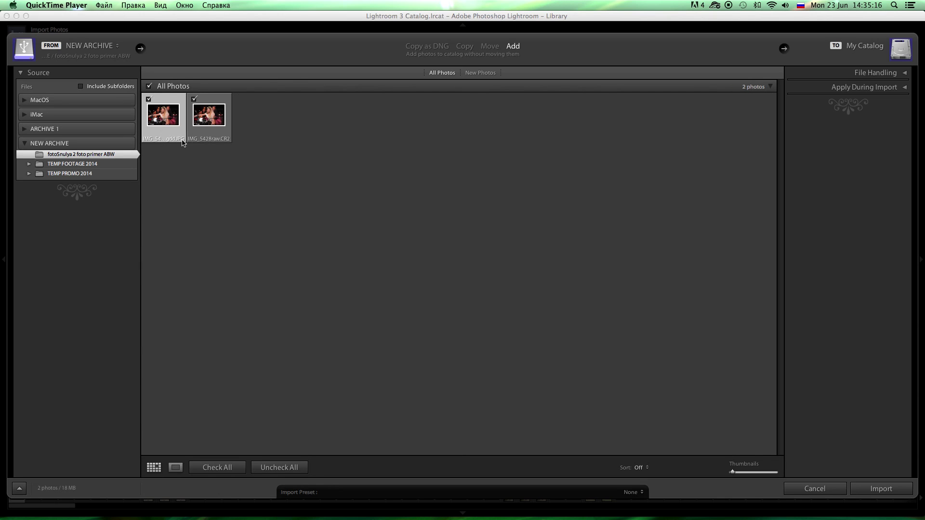
Import both checked photos from the NEW ARCHIVE folder into the catalog in Add mode.
{"action": "left_click", "coordinate": [207, 137]}
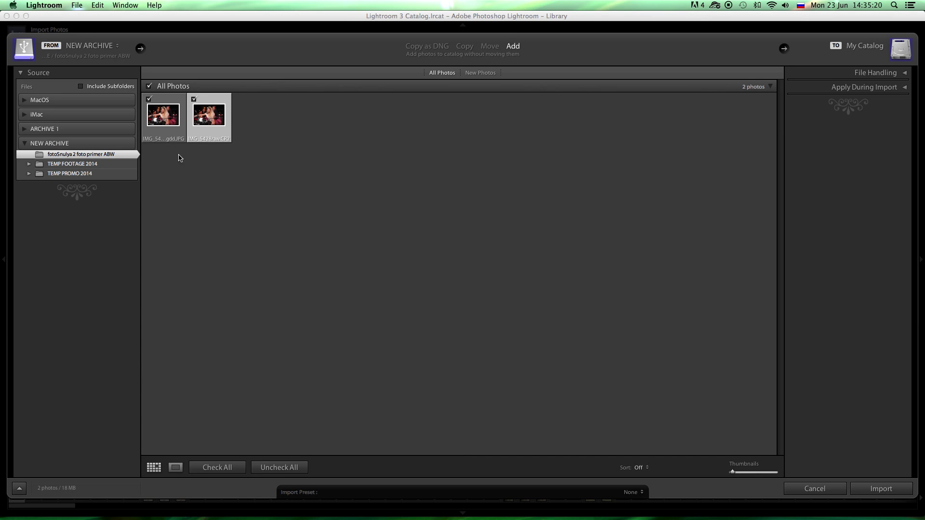
{"action": "left_click", "coordinate": [169, 137]}
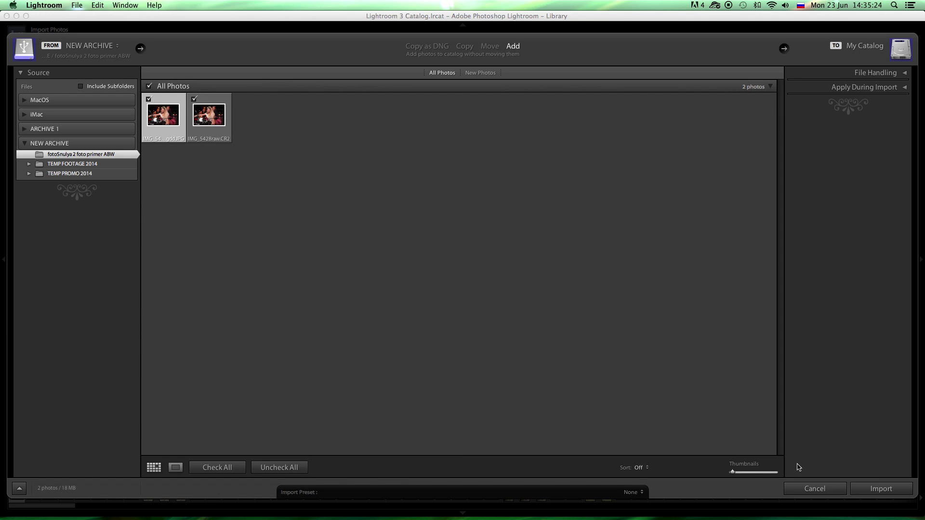
{"action": "left_click", "coordinate": [881, 489]}
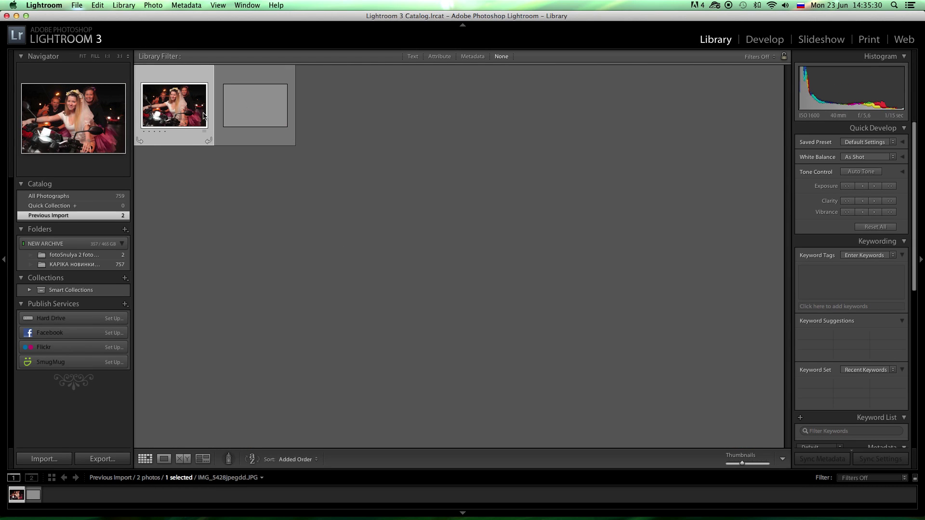
Preview the two imported photos and settle on IMG_5428jpegdd.JPG for developing.
{"action": "left_click", "coordinate": [242, 111]}
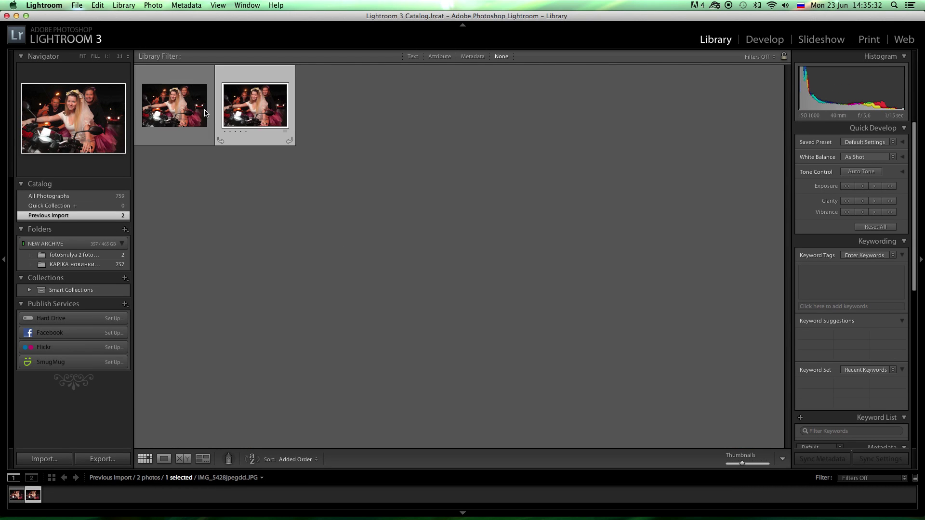
{"action": "key", "text": "Left"}
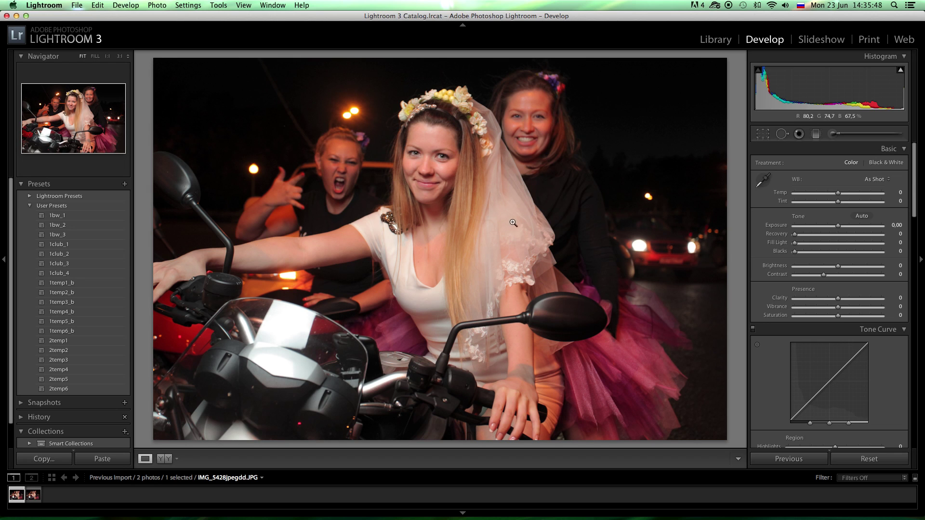
Compare the JPEG against IMG_5428raw.CR2 in the filmstrip, ending on the RAW file.
{"action": "left_click", "coordinate": [35, 490]}
{"action": "left_click", "coordinate": [16, 495]}
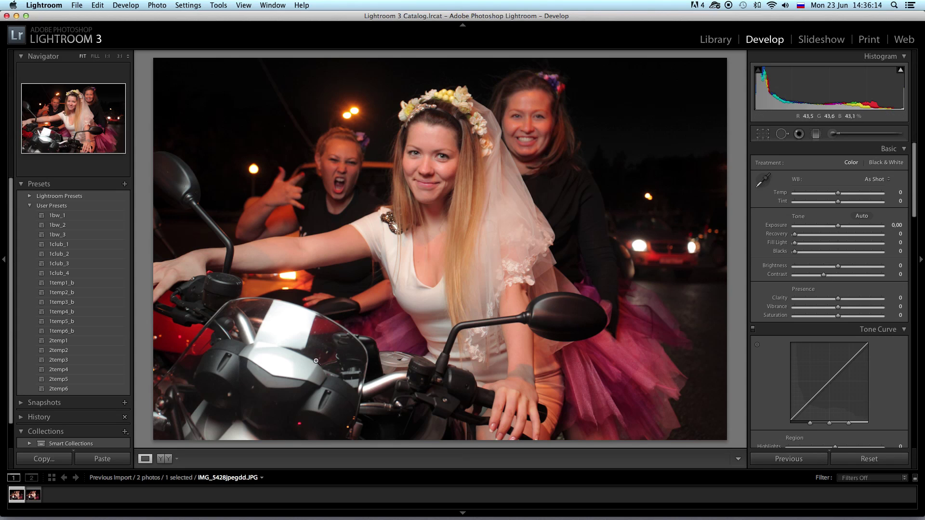
{"action": "left_click", "coordinate": [35, 496]}
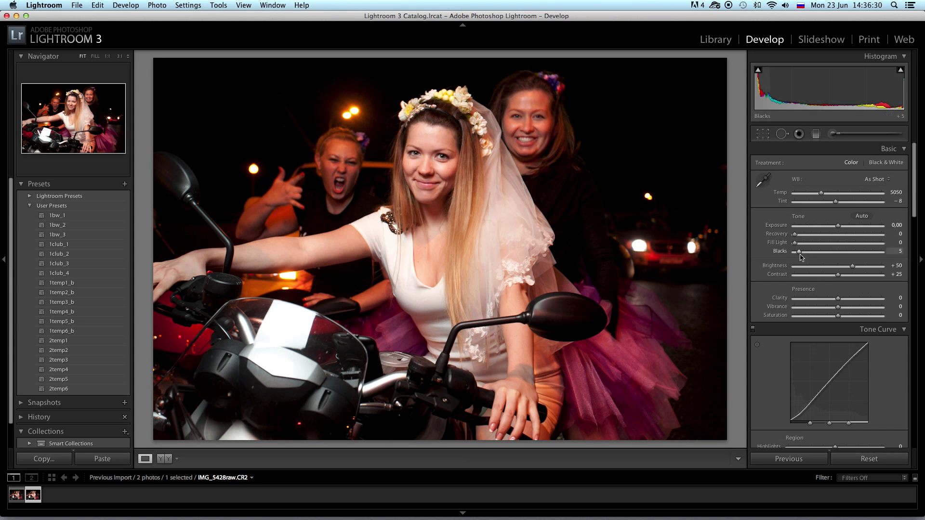
{"action": "scroll", "coordinate": [776, 366], "scroll_direction": "down", "scroll_amount": 5}
{"action": "scroll", "coordinate": [775, 367], "scroll_direction": "down", "scroll_amount": 5}
{"action": "scroll", "coordinate": [774, 368], "scroll_direction": "up", "scroll_amount": 10}
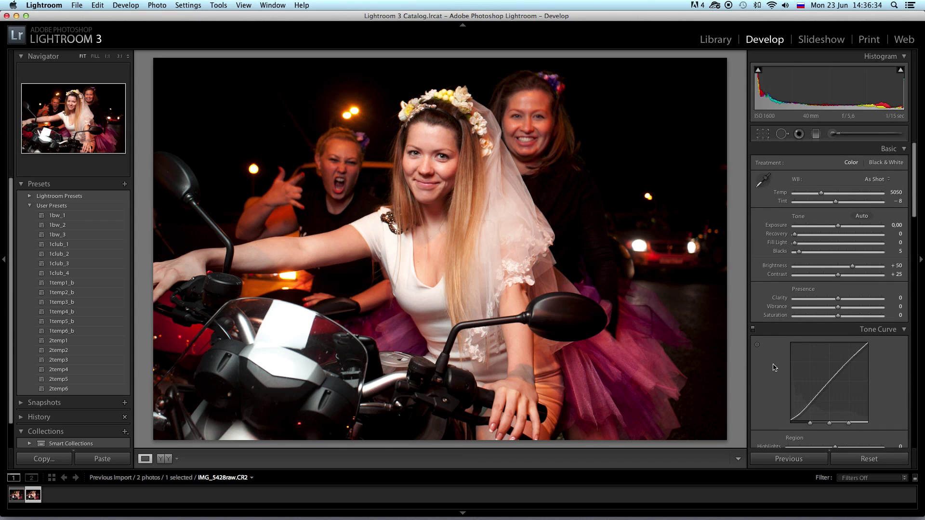
Apply the 2temp6 user preset to IMG_5428raw.CR2 (Temp 4349, Contrast +90, Clarity +63).
{"action": "left_click", "coordinate": [18, 499]}
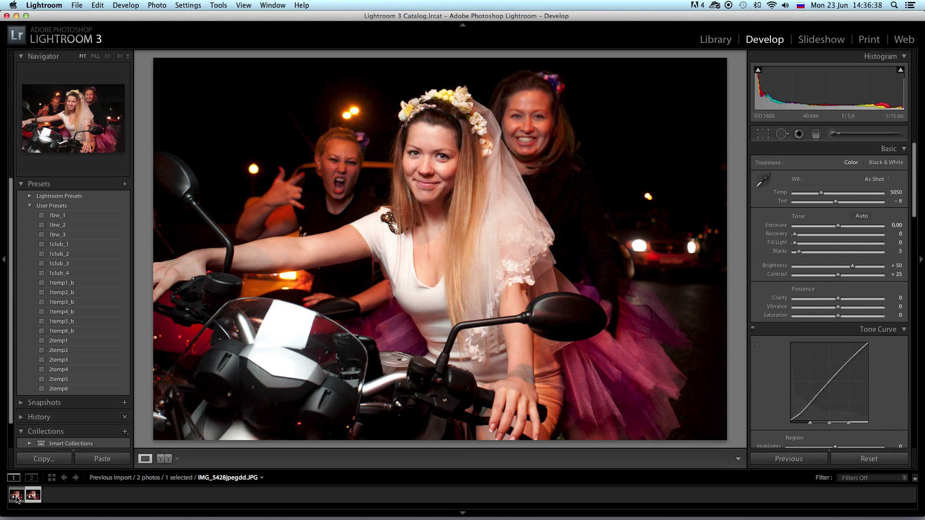
{"action": "left_click", "coordinate": [34, 497]}
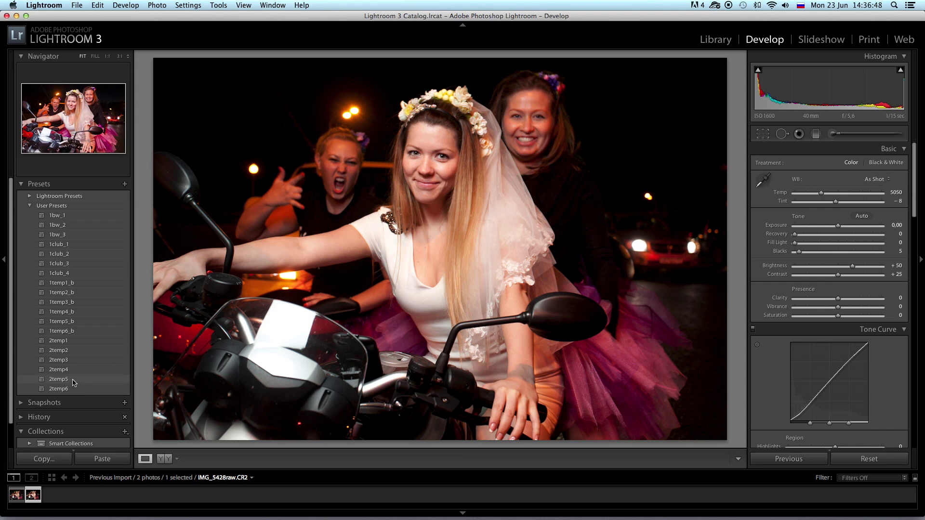
{"action": "left_click", "coordinate": [66, 392]}
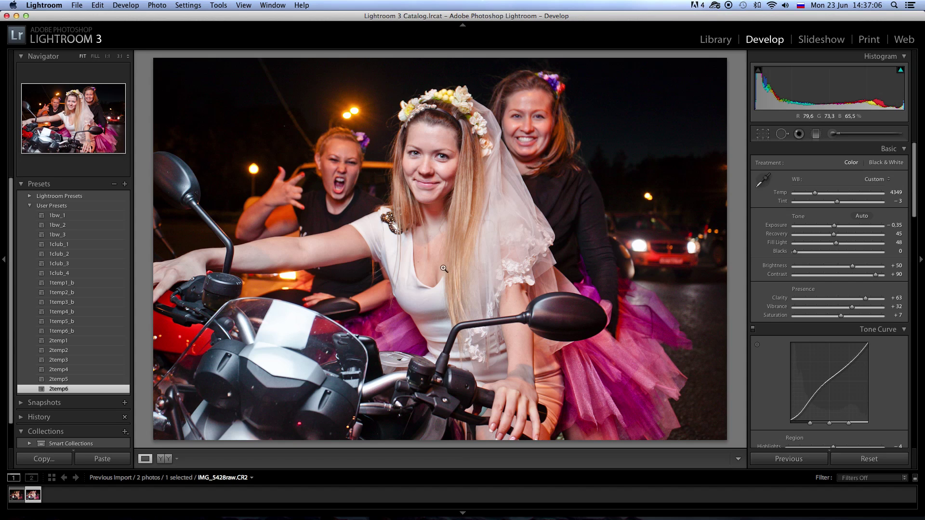
{"action": "left_click", "coordinate": [16, 496]}
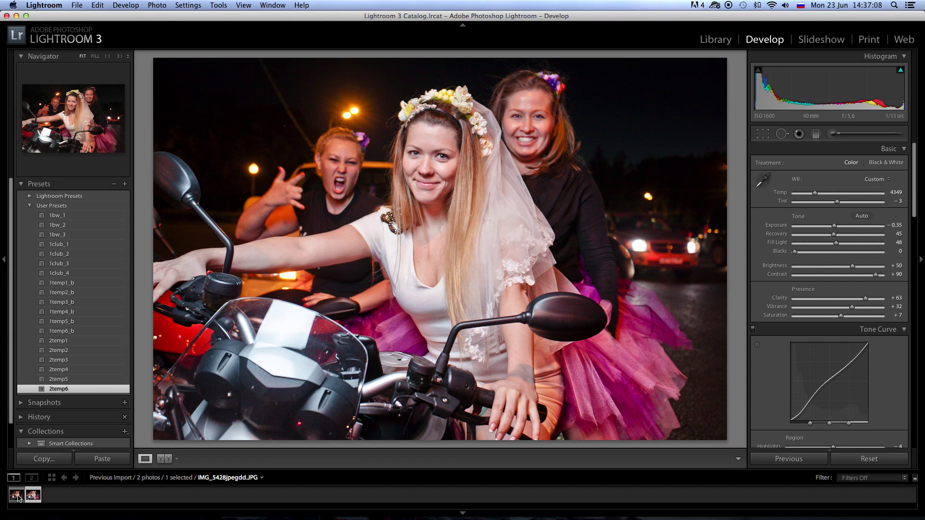
Apply 2temp6 to the JPEG for comparison, then reset the RAW file to default settings.
{"action": "left_click", "coordinate": [58, 389]}
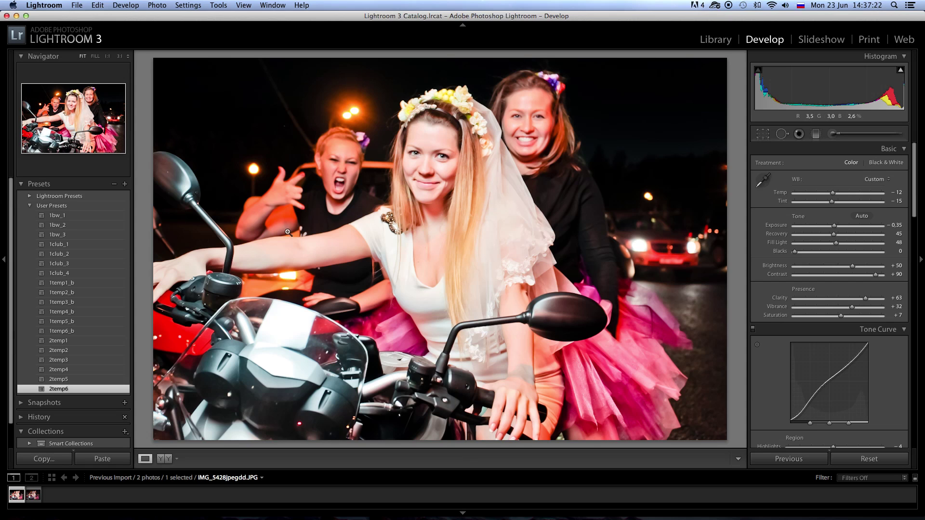
{"action": "left_click", "coordinate": [34, 496]}
{"action": "mouse_move", "coordinate": [34, 496]}
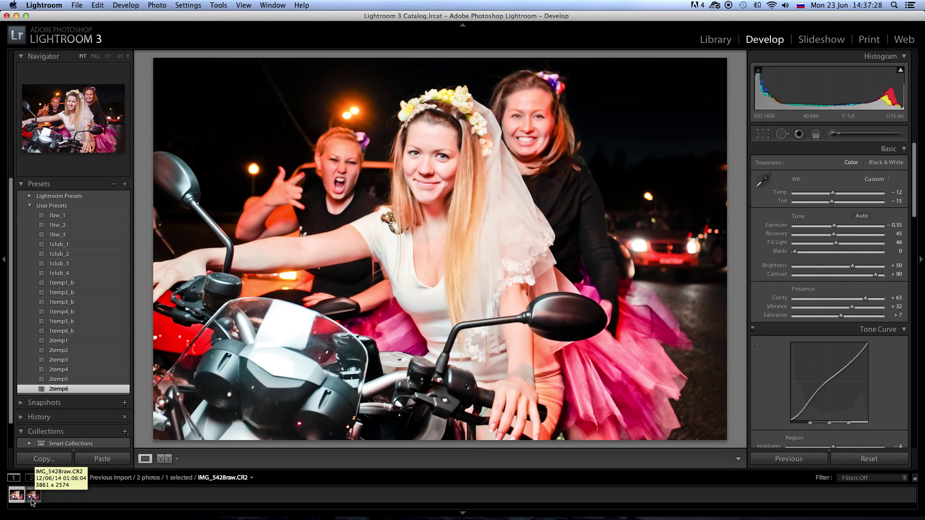
{"action": "left_click", "coordinate": [33, 500]}
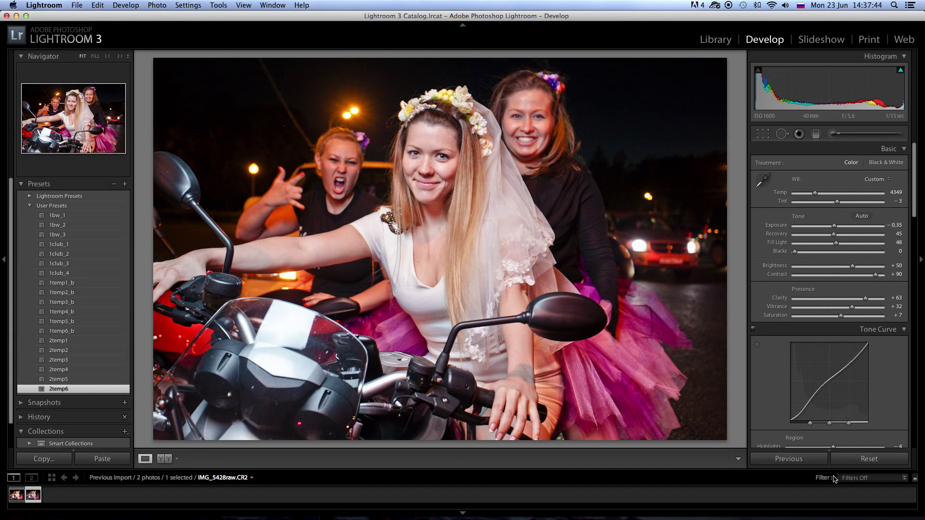
{"action": "left_click", "coordinate": [841, 460]}
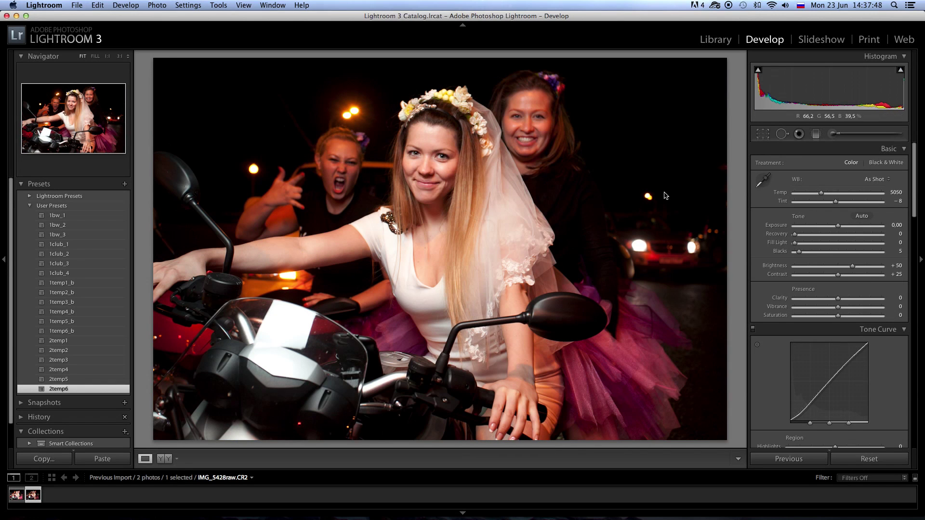
Test Temp 4664, Tint changes and 2temp6 on the RAW, then reset and nudge Tint greener.
{"action": "left_click_drag", "start_coordinate": [821, 194], "coordinate": [817, 193]}
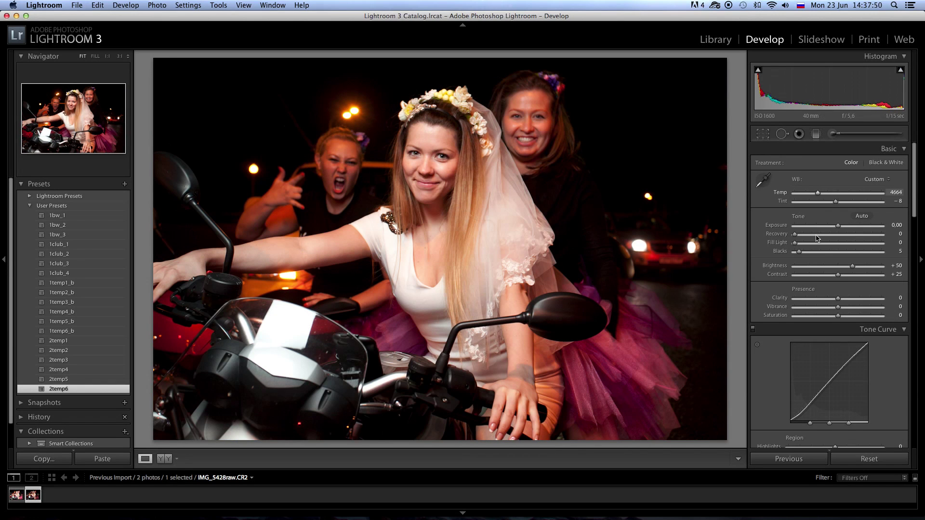
{"action": "left_click", "coordinate": [59, 389]}
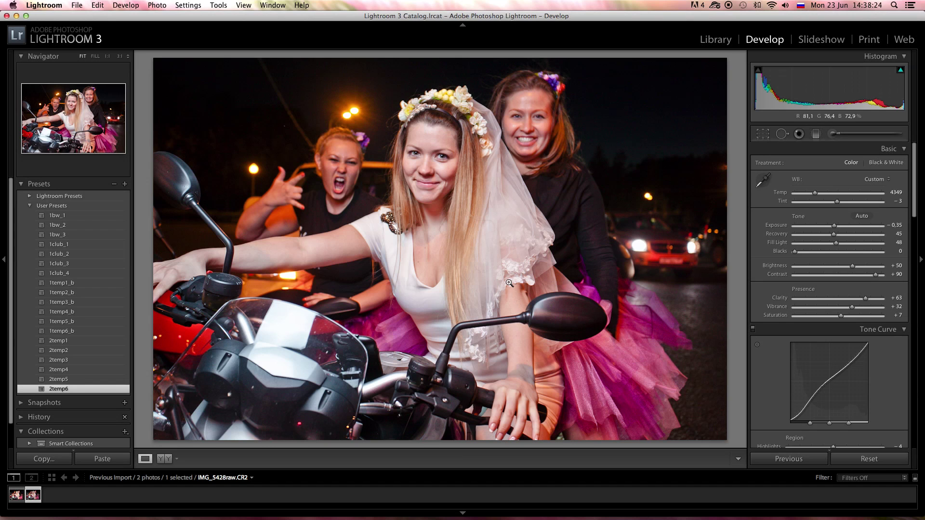
{"action": "left_click_drag", "start_coordinate": [843, 203], "coordinate": [834, 206]}
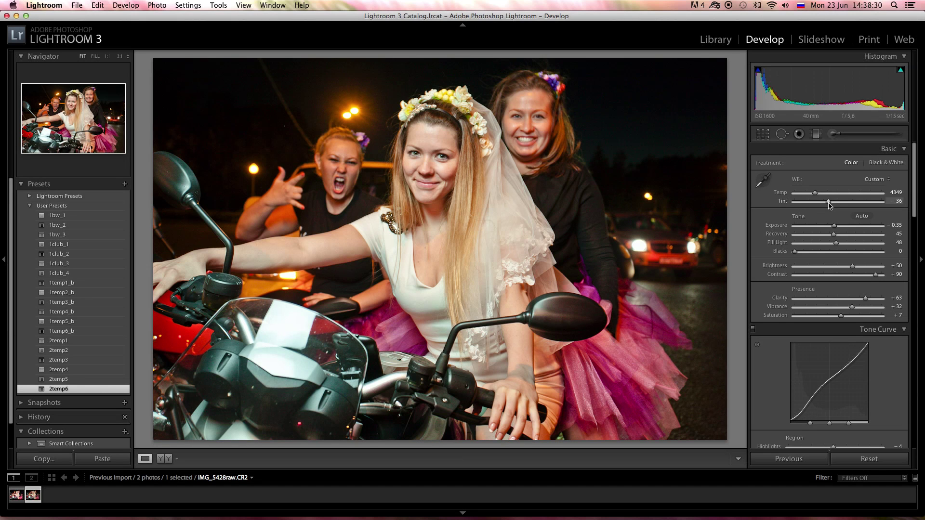
{"action": "left_click_drag", "start_coordinate": [833, 205], "coordinate": [838, 206]}
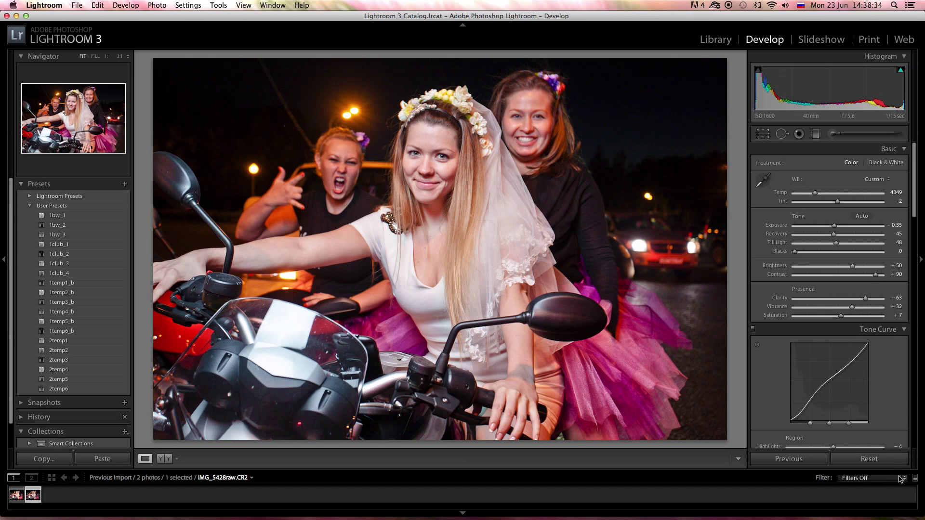
{"action": "left_click", "coordinate": [890, 460]}
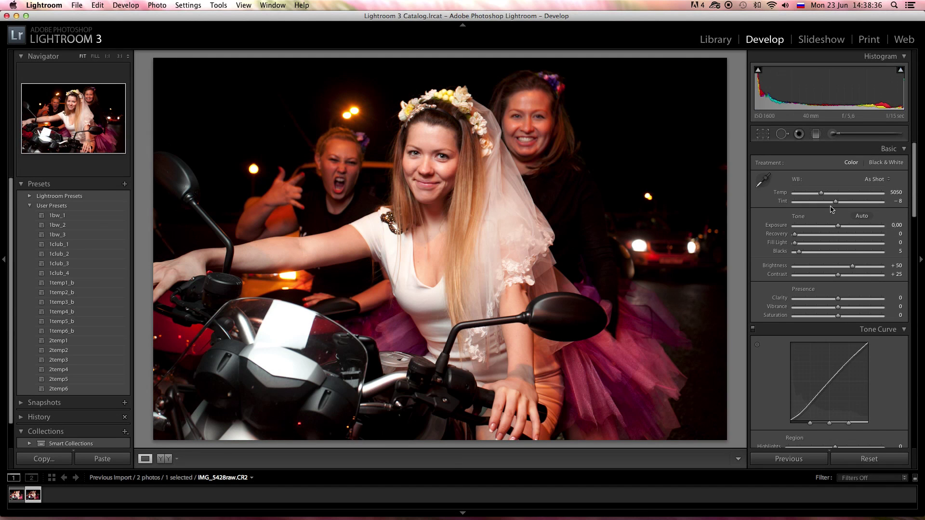
{"action": "left_click_drag", "start_coordinate": [837, 204], "coordinate": [837, 206]}
Reapply 2temp6 to the RAW photo and set Recovery 44, Fill Light 48 and Blacks 0.
{"action": "left_click", "coordinate": [65, 390]}
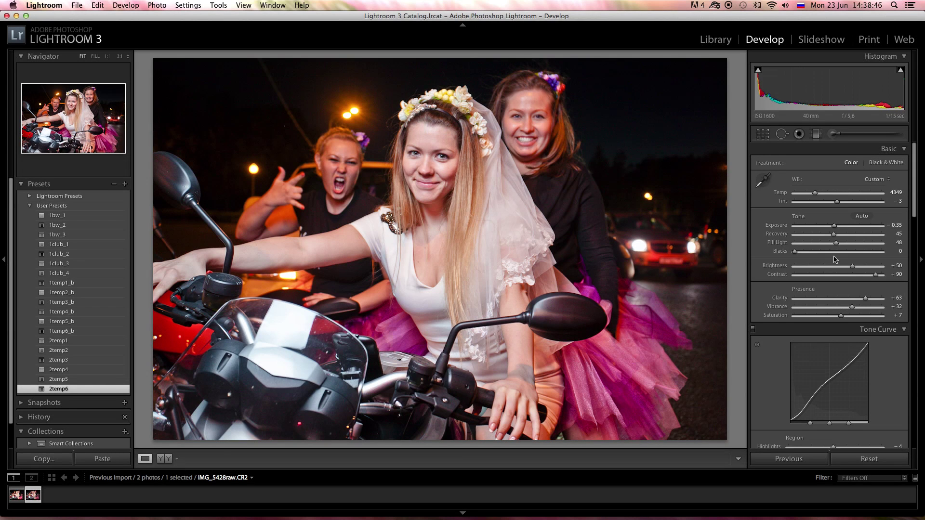
{"action": "scroll", "coordinate": [835, 259], "scroll_direction": "down", "scroll_amount": 1}
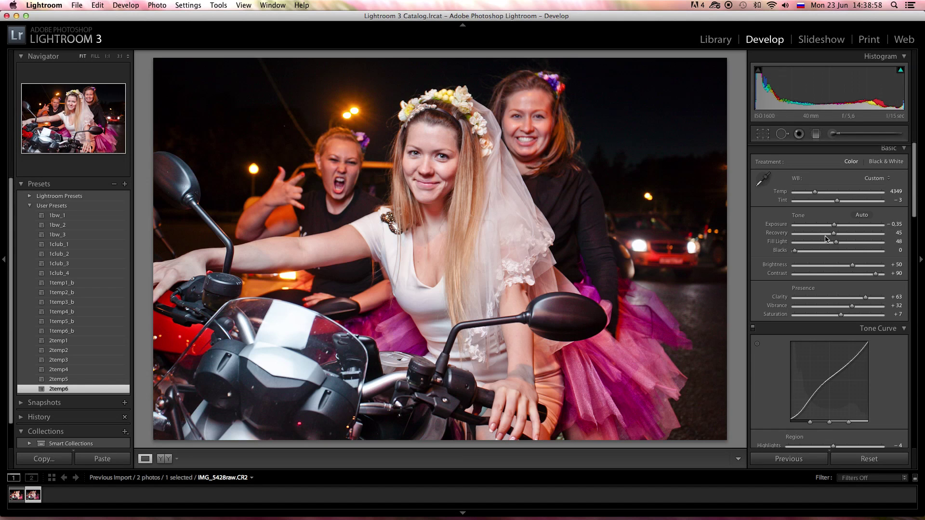
{"action": "left_click_drag", "start_coordinate": [802, 235], "coordinate": [796, 234]}
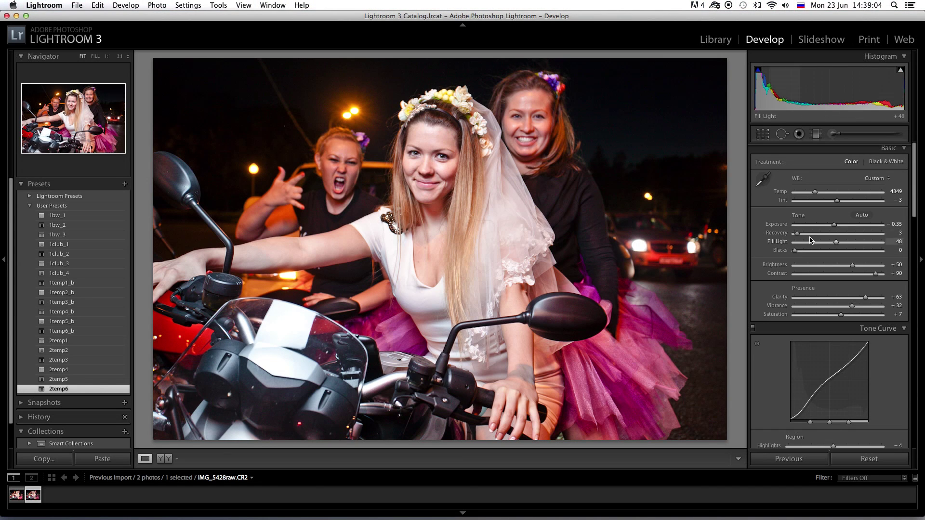
{"action": "left_click", "coordinate": [829, 233]}
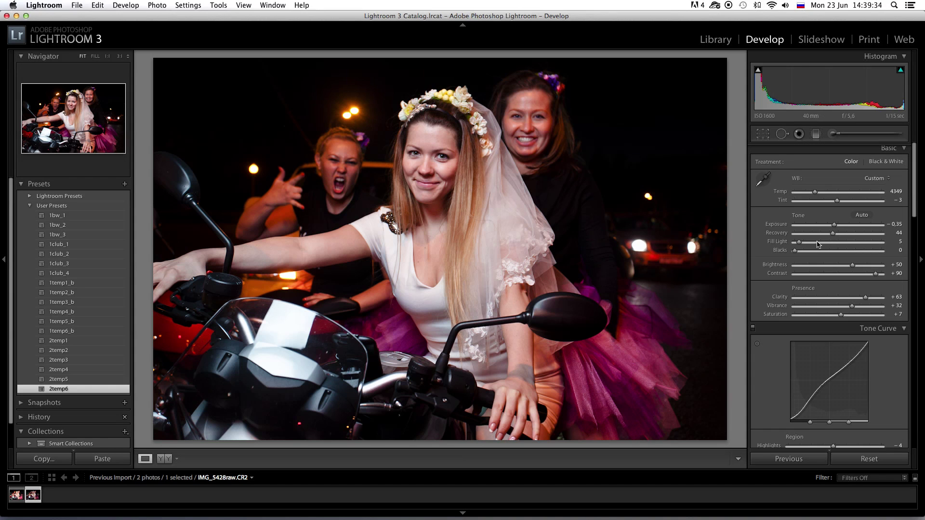
{"action": "left_click", "coordinate": [837, 246]}
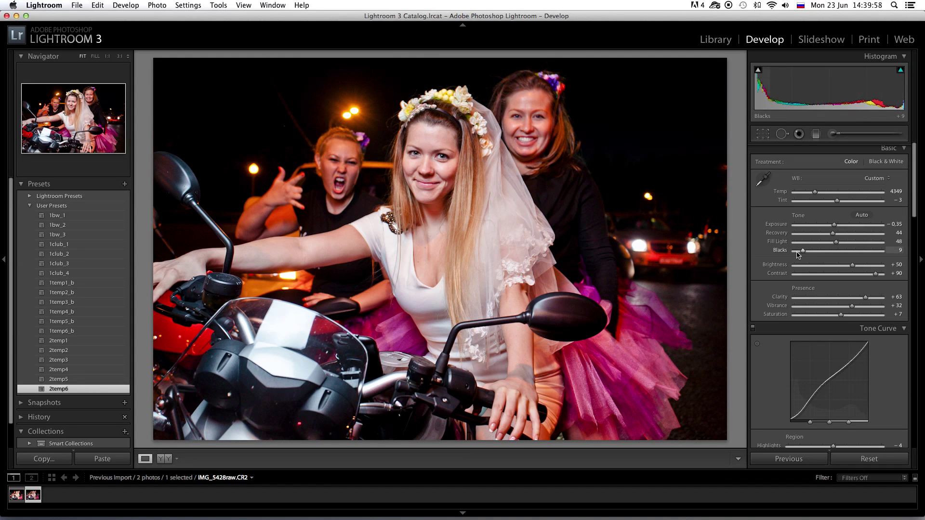
{"action": "left_click_drag", "start_coordinate": [798, 254], "coordinate": [792, 255]}
Set Clarity to +41, adjust Vibrance and raise Saturation to +32 in the Basic panel.
{"action": "scroll", "coordinate": [838, 270], "scroll_direction": "down", "scroll_amount": 1}
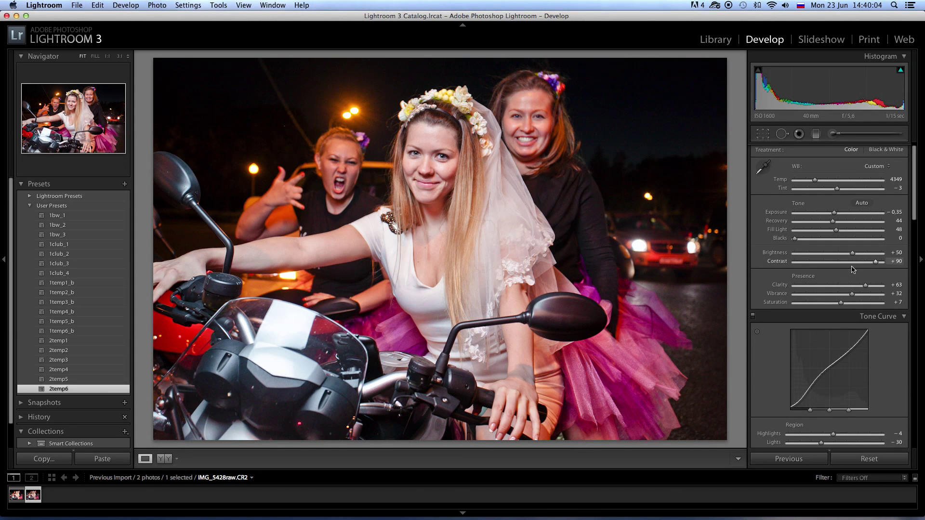
{"action": "scroll", "coordinate": [836, 272], "scroll_direction": "down", "scroll_amount": 2}
{"action": "scroll", "coordinate": [835, 276], "scroll_direction": "down", "scroll_amount": 1}
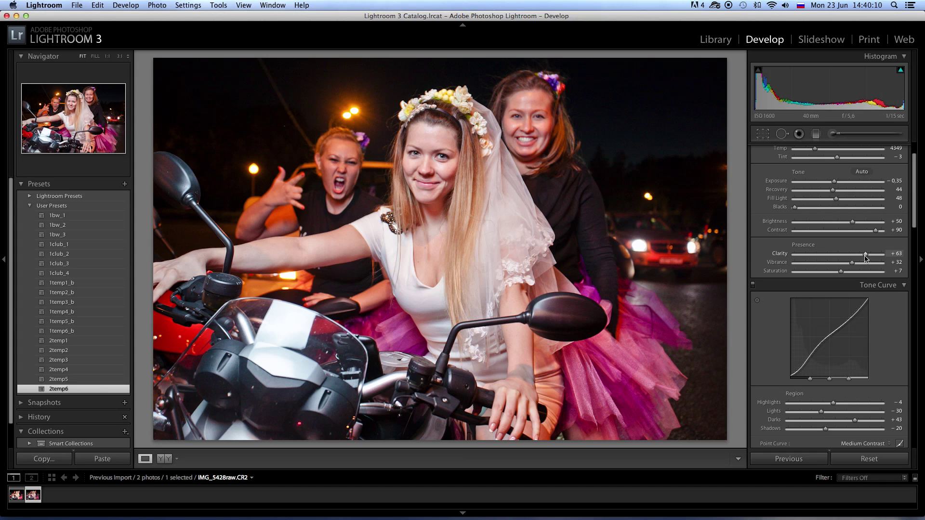
{"action": "left_click_drag", "start_coordinate": [864, 254], "coordinate": [828, 254]}
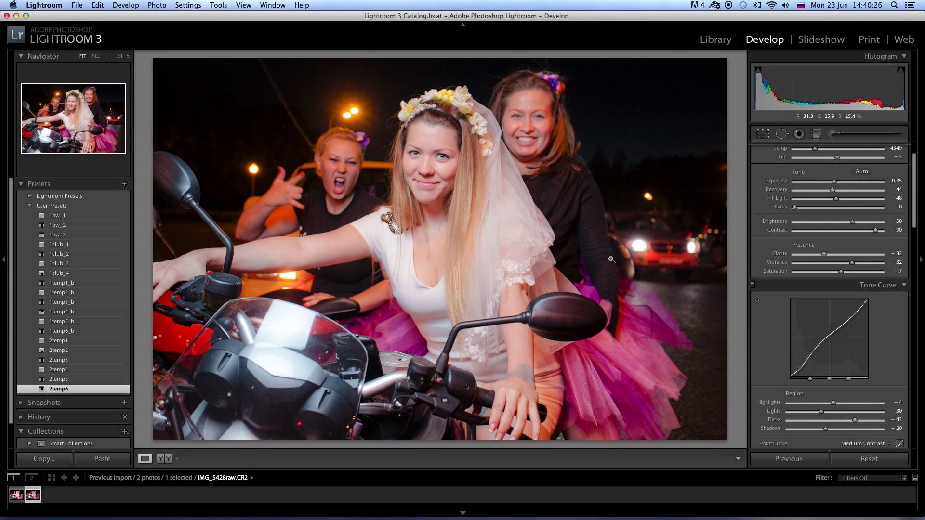
{"action": "left_click_drag", "start_coordinate": [780, 254], "coordinate": [815, 254]}
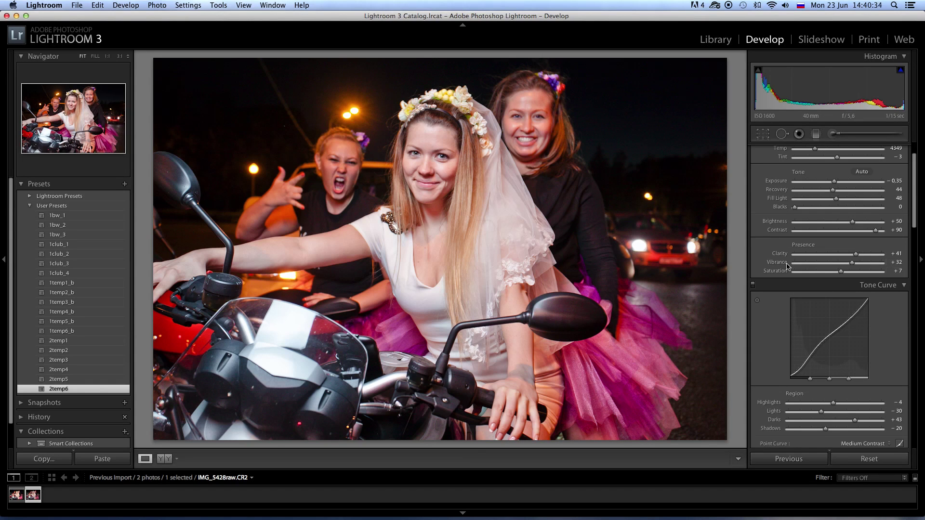
{"action": "left_click_drag", "start_coordinate": [852, 266], "coordinate": [849, 266]}
{"action": "left_click", "coordinate": [852, 272]}
Drop Saturation back to +9 and set the tone curve Lights region to -22.
{"action": "left_click", "coordinate": [842, 272]}
{"action": "scroll", "coordinate": [812, 292], "scroll_direction": "down", "scroll_amount": 3}
{"action": "scroll", "coordinate": [807, 302], "scroll_direction": "down", "scroll_amount": 2}
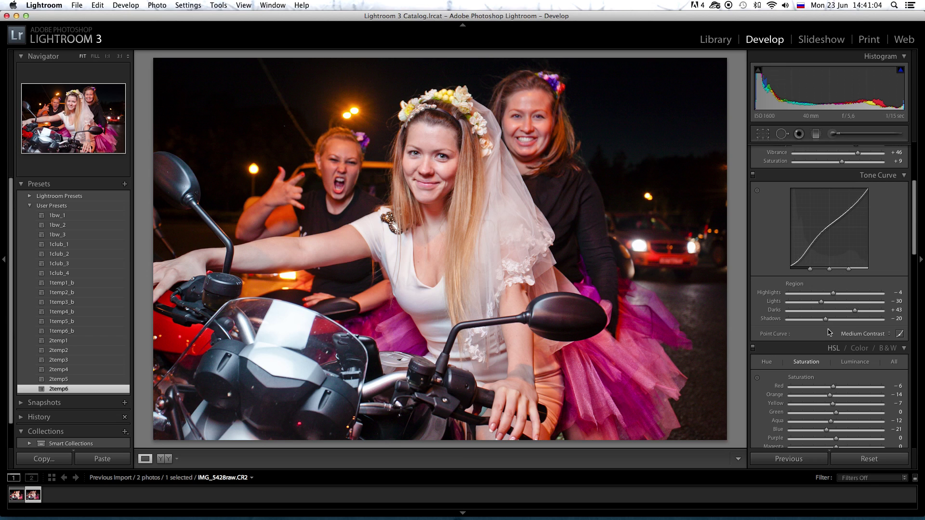
{"action": "mouse_move", "coordinate": [822, 302]}
{"action": "left_mouse_down"}
{"action": "mouse_move", "coordinate": [835, 315]}
{"action": "mouse_move", "coordinate": [823, 320]}
{"action": "left_mouse_up"}
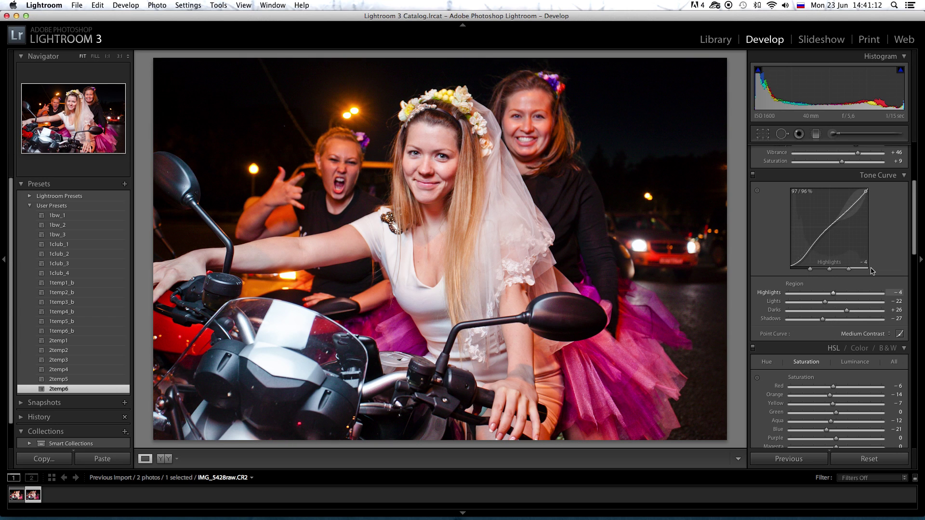
{"action": "scroll", "coordinate": [862, 267], "scroll_direction": "down", "scroll_amount": 5}
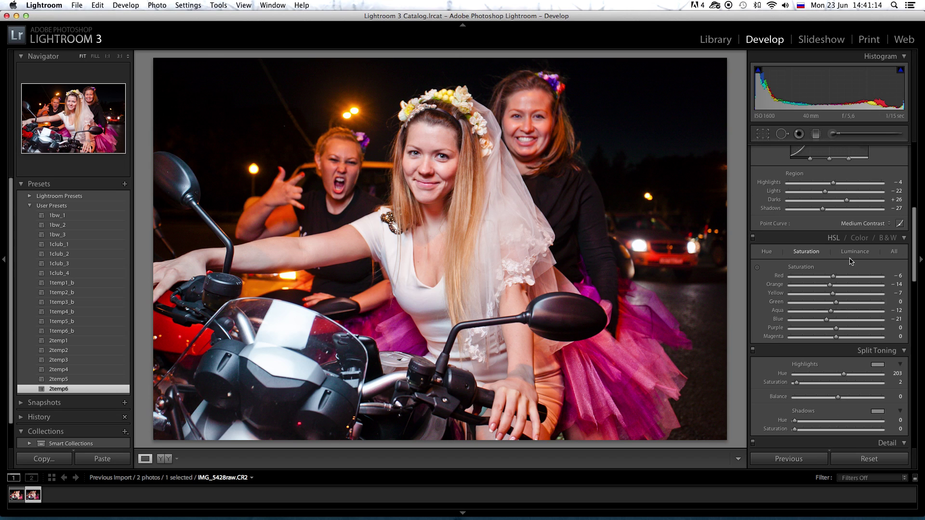
{"action": "scroll", "coordinate": [849, 265], "scroll_direction": "down", "scroll_amount": 1}
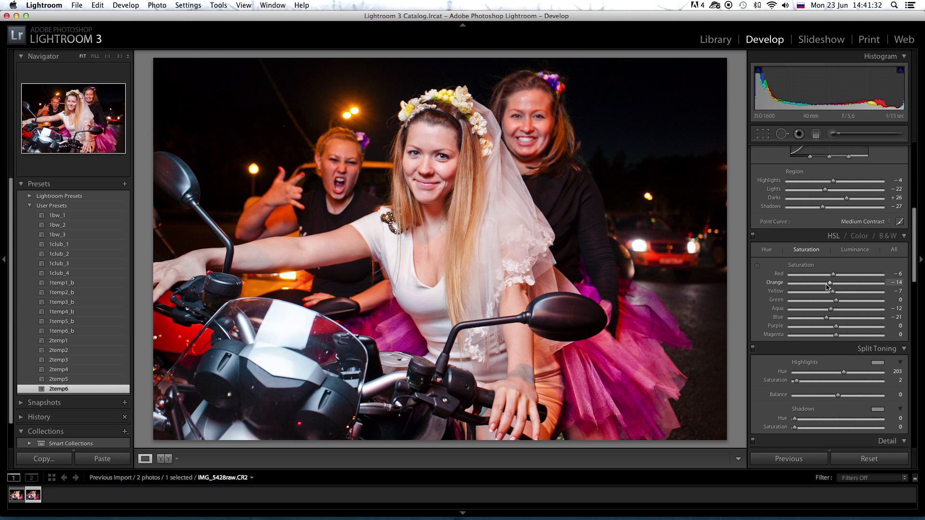
Lower HSL saturation to Red -17, Orange -26 and Yellow -16.
{"action": "left_click", "coordinate": [827, 274]}
{"action": "left_click", "coordinate": [825, 283]}
{"action": "left_click", "coordinate": [829, 292]}
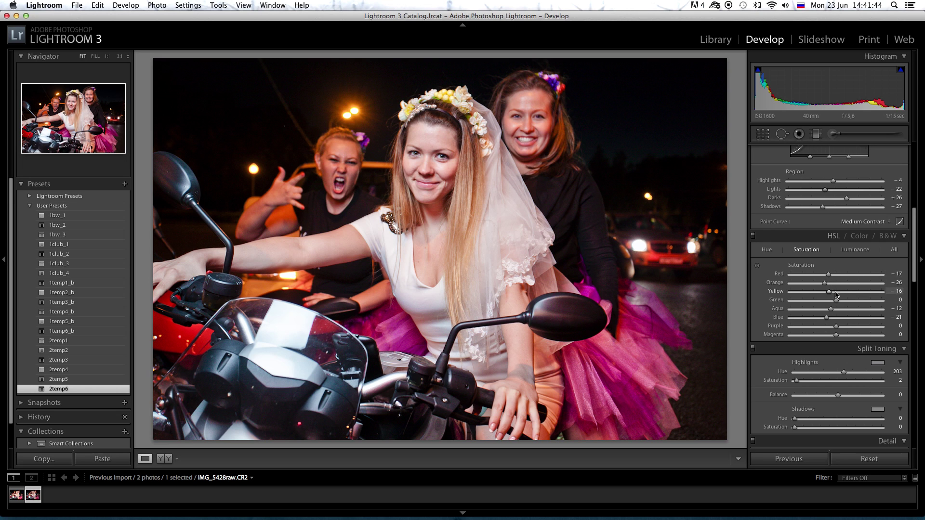
{"action": "scroll", "coordinate": [846, 274], "scroll_direction": "down", "scroll_amount": 1}
{"action": "scroll", "coordinate": [847, 274], "scroll_direction": "down", "scroll_amount": 3}
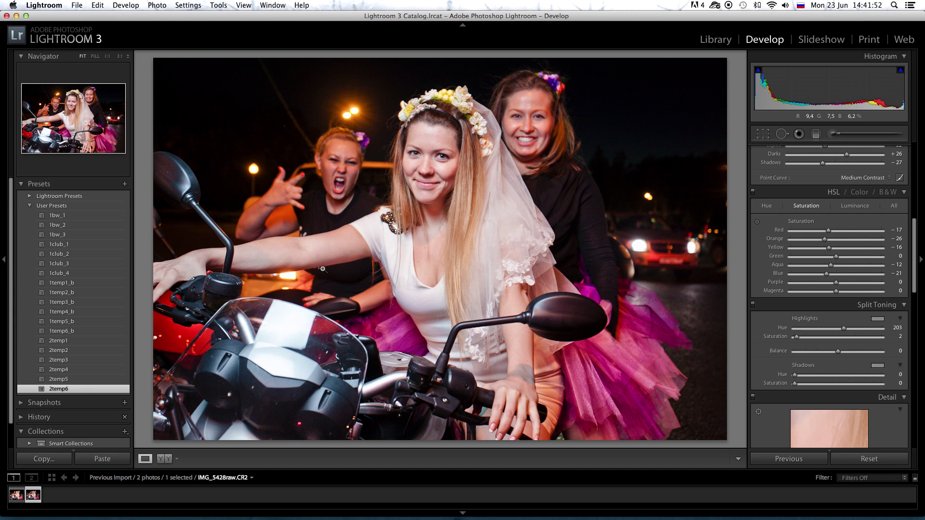
Desaturate the HSL Blue slider to -29 and Aqua to -18.
{"action": "scroll", "coordinate": [862, 246], "scroll_direction": "up", "scroll_amount": 1}
{"action": "scroll", "coordinate": [862, 246], "scroll_direction": "up", "scroll_amount": 10}
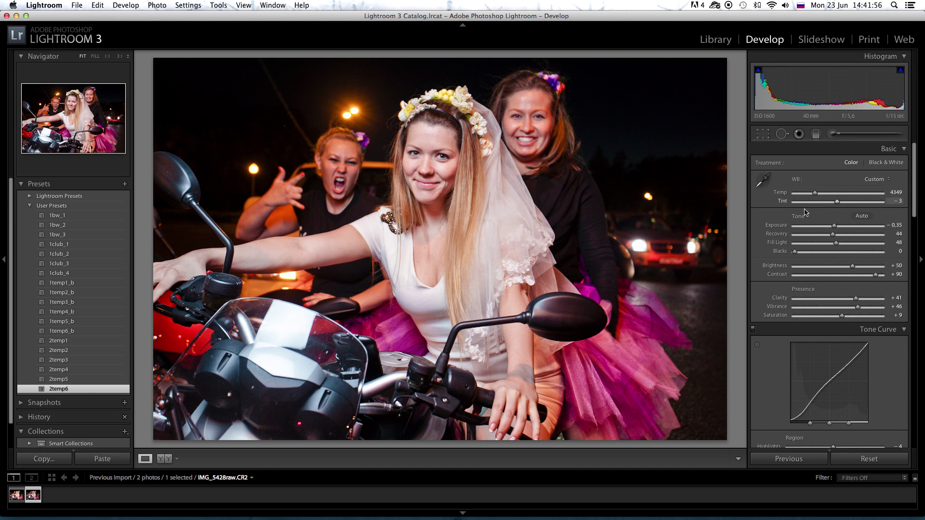
{"action": "scroll", "coordinate": [814, 269], "scroll_direction": "down", "scroll_amount": 10}
{"action": "scroll", "coordinate": [814, 280], "scroll_direction": "down", "scroll_amount": 5}
{"action": "scroll", "coordinate": [819, 284], "scroll_direction": "down", "scroll_amount": 5}
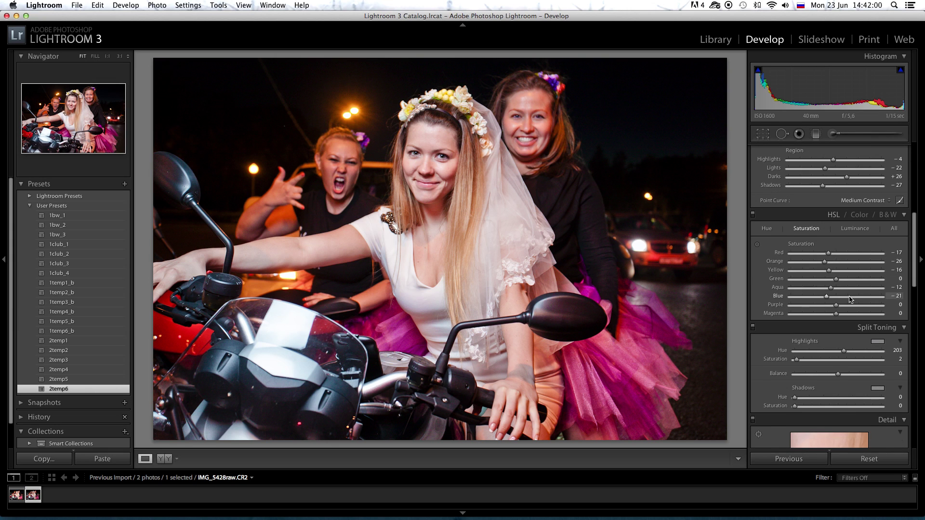
{"action": "scroll", "coordinate": [843, 295], "scroll_direction": "down", "scroll_amount": 1}
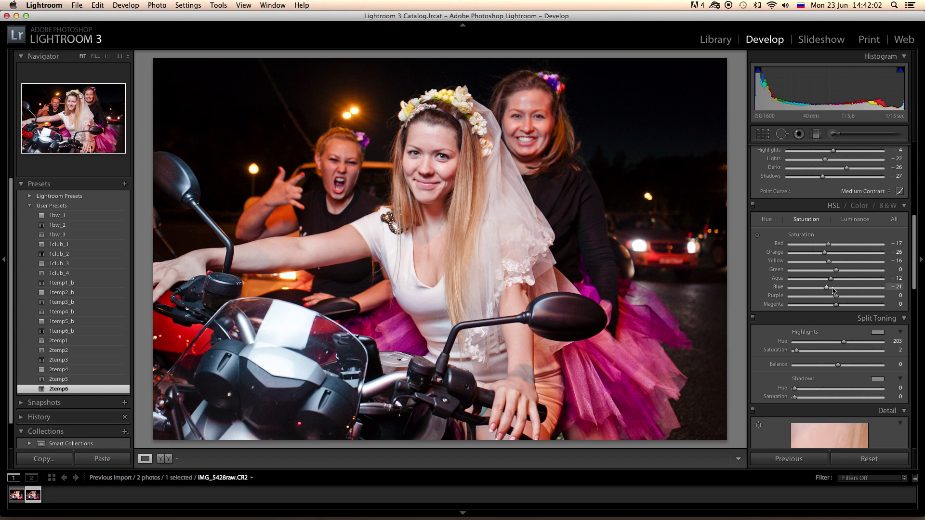
{"action": "left_click_drag", "start_coordinate": [827, 289], "coordinate": [824, 289]}
{"action": "left_click_drag", "start_coordinate": [827, 280], "coordinate": [829, 280]}
Raise Vibrance in the Basic panel to +67.
{"action": "scroll", "coordinate": [853, 285], "scroll_direction": "up", "scroll_amount": 1}
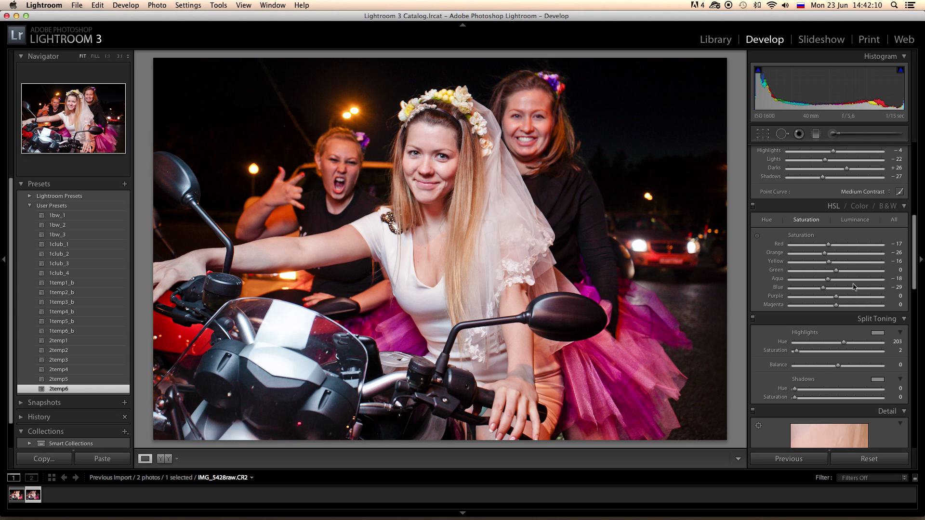
{"action": "scroll", "coordinate": [853, 286], "scroll_direction": "up", "scroll_amount": 3}
{"action": "scroll", "coordinate": [852, 285], "scroll_direction": "up", "scroll_amount": 3}
{"action": "scroll", "coordinate": [852, 285], "scroll_direction": "up", "scroll_amount": 3}
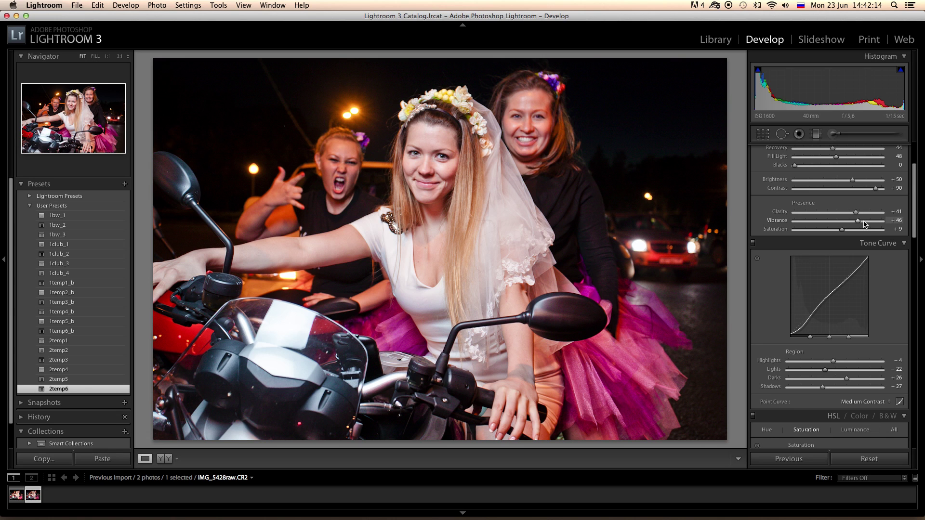
{"action": "left_click", "coordinate": [870, 222]}
In HSL Saturation, lower Purple to -15 and Magenta to -6.
{"action": "scroll", "coordinate": [837, 282], "scroll_direction": "down", "scroll_amount": 5}
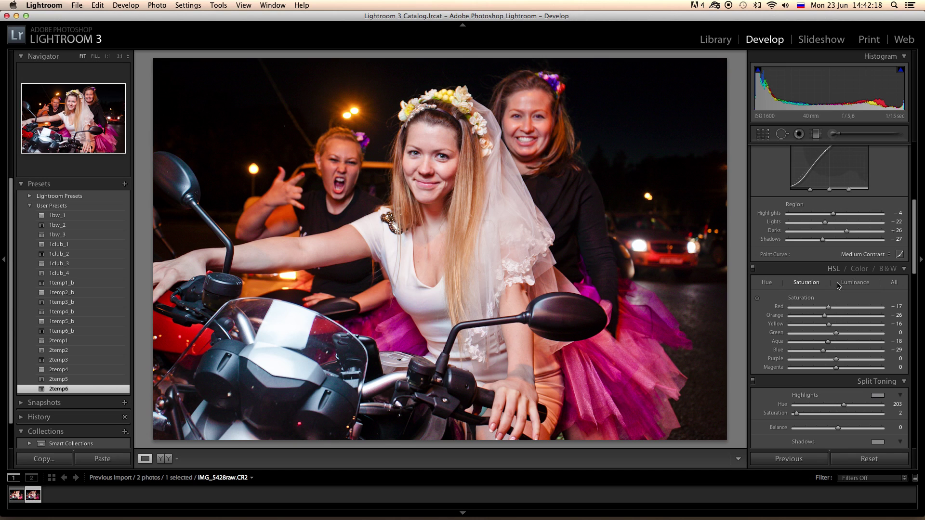
{"action": "scroll", "coordinate": [837, 286], "scroll_direction": "down", "scroll_amount": 1}
{"action": "scroll", "coordinate": [837, 286], "scroll_direction": "down", "scroll_amount": 1}
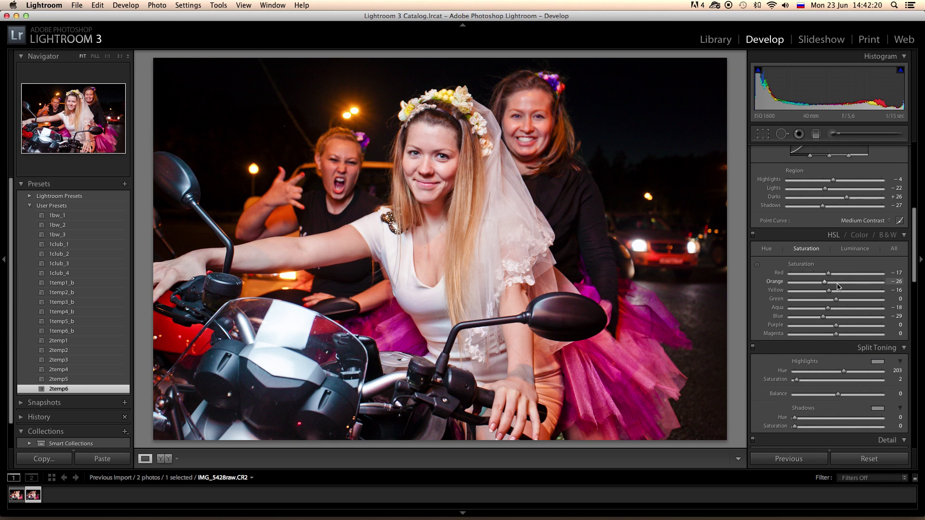
{"action": "scroll", "coordinate": [836, 286], "scroll_direction": "down", "scroll_amount": 1}
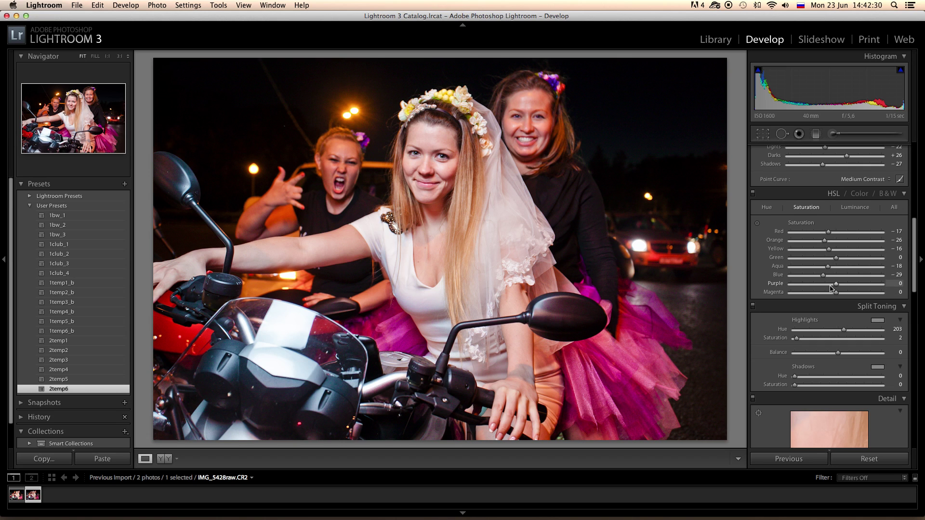
{"action": "left_click_drag", "start_coordinate": [836, 283], "coordinate": [833, 293]}
{"action": "scroll", "coordinate": [848, 301], "scroll_direction": "down", "scroll_amount": 2}
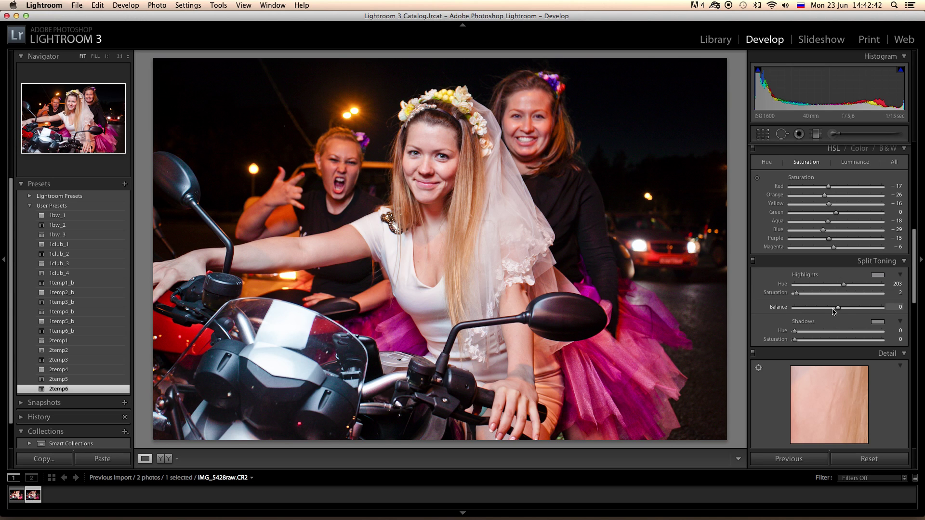
{"action": "scroll", "coordinate": [833, 313], "scroll_direction": "down", "scroll_amount": 1}
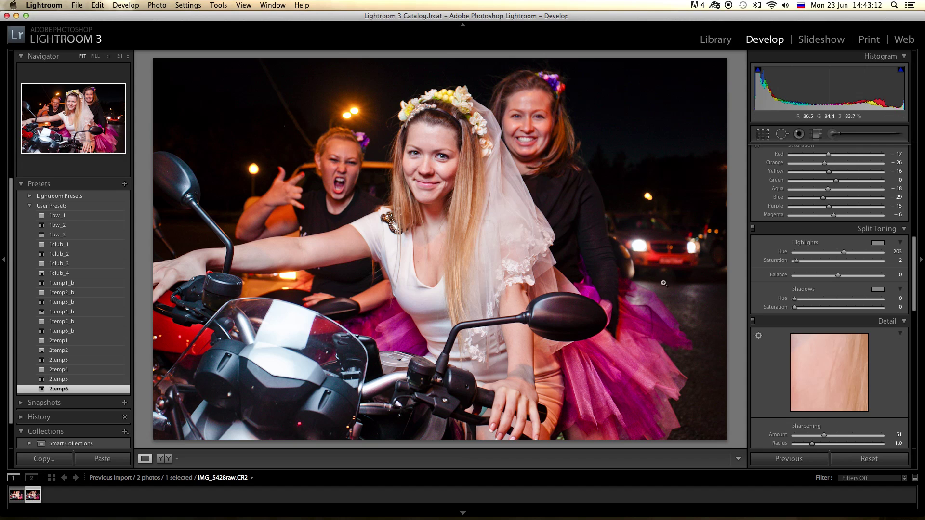
{"action": "scroll", "coordinate": [770, 302], "scroll_direction": "down", "scroll_amount": 2}
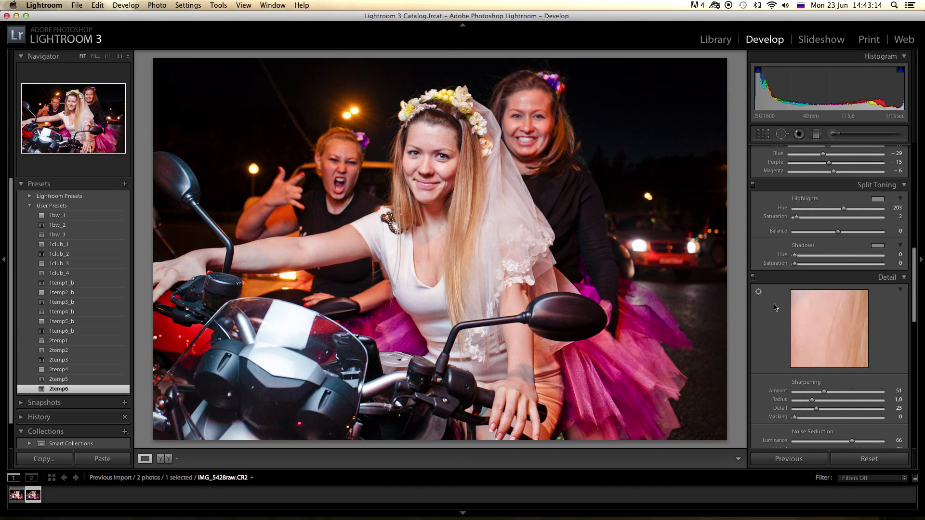
{"action": "scroll", "coordinate": [774, 311], "scroll_direction": "down", "scroll_amount": 3}
{"action": "scroll", "coordinate": [774, 313], "scroll_direction": "down", "scroll_amount": 3}
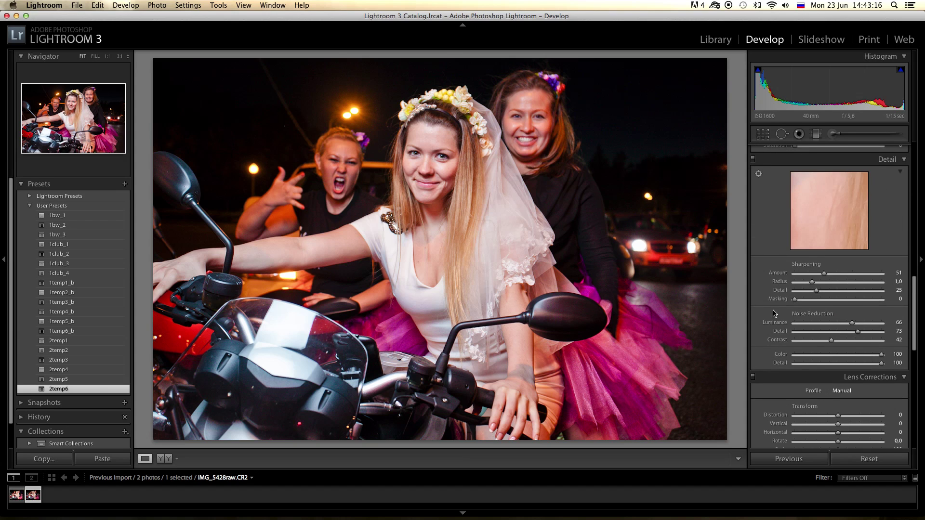
{"action": "scroll", "coordinate": [771, 253], "scroll_direction": "up", "scroll_amount": 1}
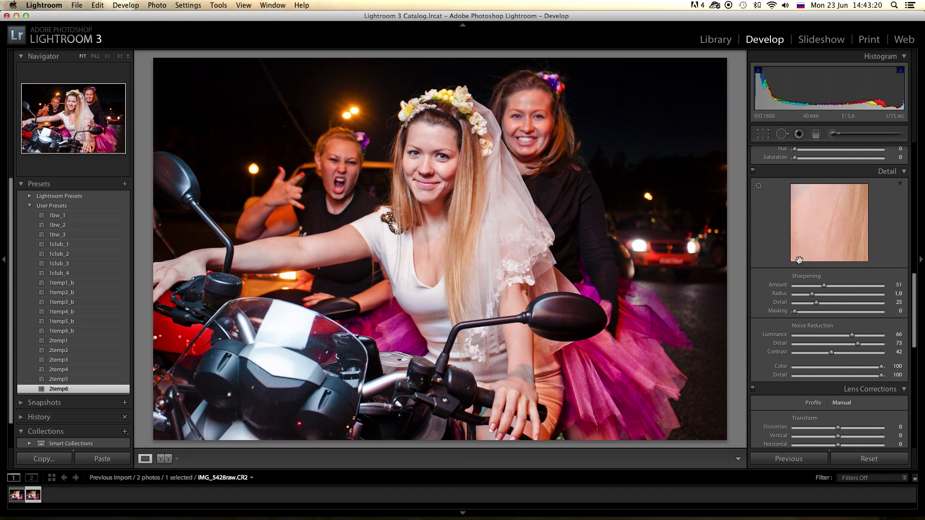
{"action": "scroll", "coordinate": [795, 270], "scroll_direction": "down", "scroll_amount": 1}
{"action": "scroll", "coordinate": [793, 273], "scroll_direction": "down", "scroll_amount": 2}
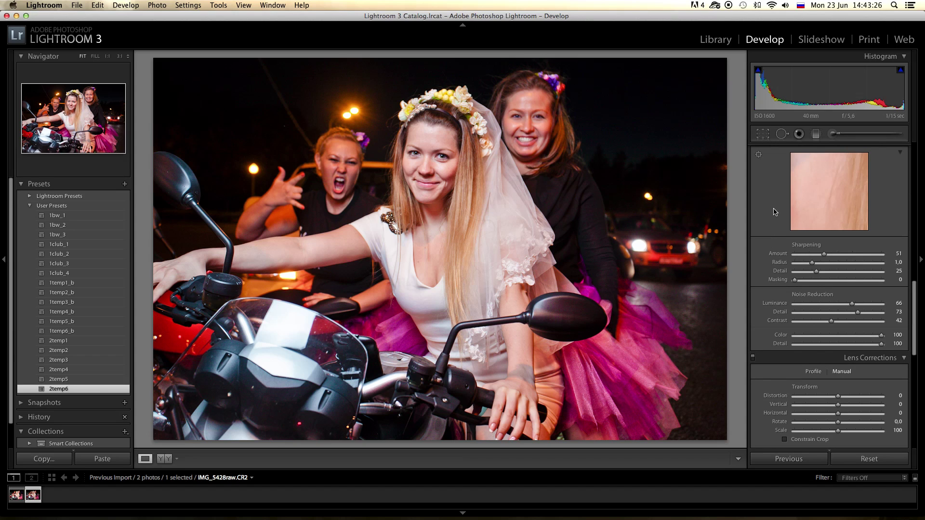
{"action": "scroll", "coordinate": [771, 229], "scroll_direction": "down", "scroll_amount": 2}
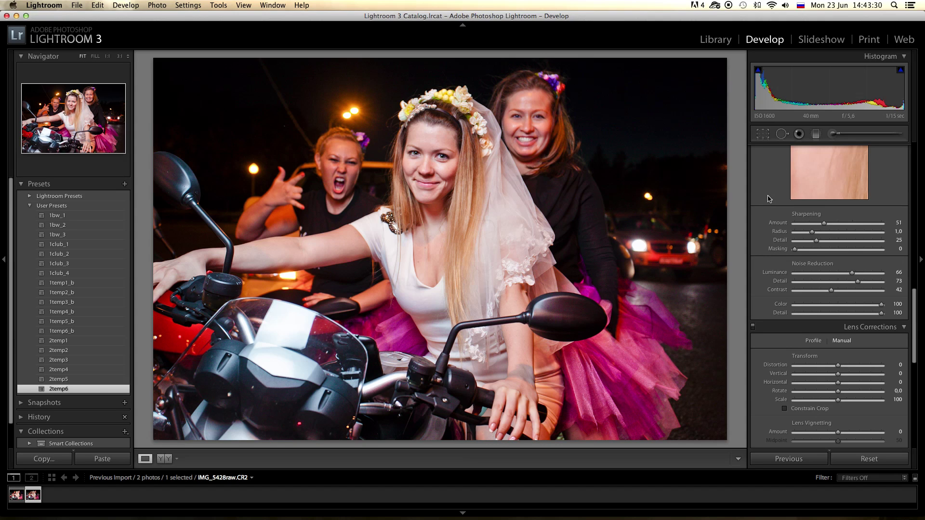
{"action": "scroll", "coordinate": [769, 207], "scroll_direction": "down", "scroll_amount": 5}
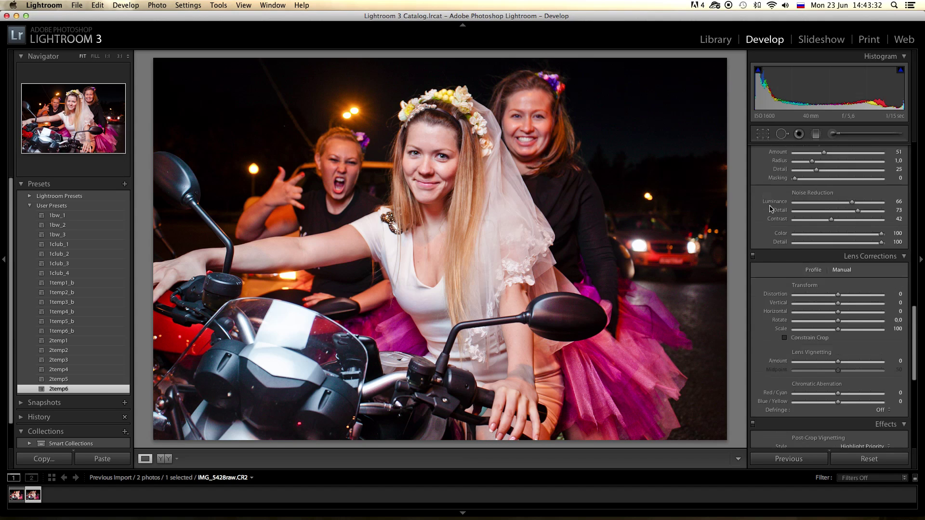
{"action": "scroll", "coordinate": [770, 208], "scroll_direction": "down", "scroll_amount": 3}
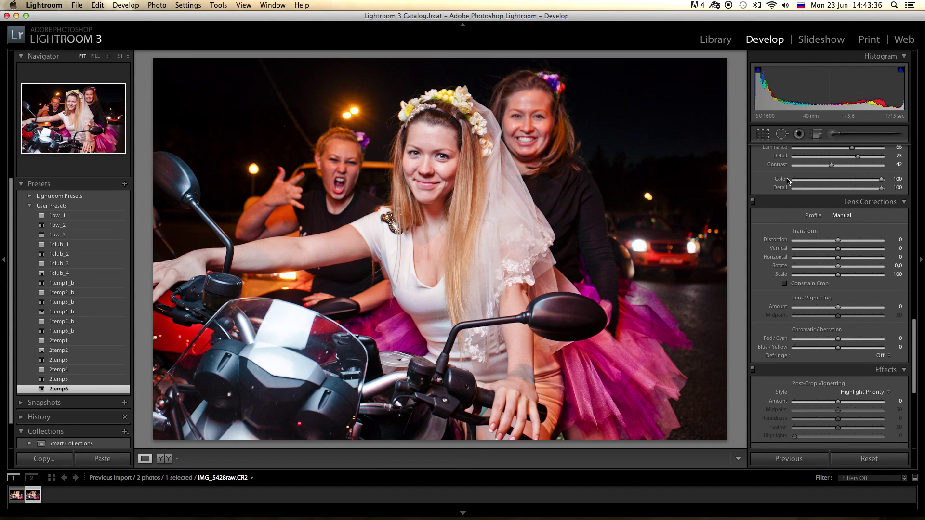
{"action": "scroll", "coordinate": [766, 233], "scroll_direction": "down", "scroll_amount": 1}
{"action": "scroll", "coordinate": [768, 233], "scroll_direction": "down", "scroll_amount": 1}
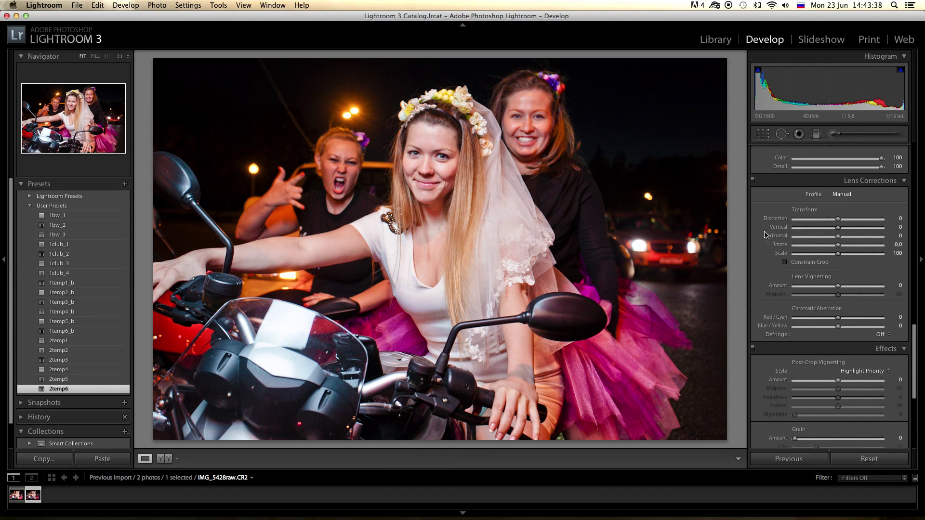
{"action": "scroll", "coordinate": [766, 235], "scroll_direction": "down", "scroll_amount": 2}
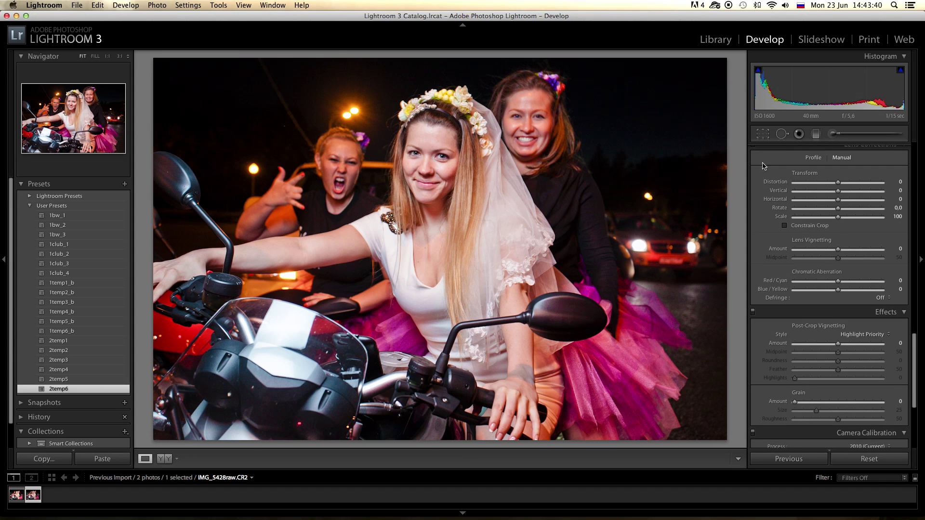
{"action": "scroll", "coordinate": [762, 206], "scroll_direction": "up", "scroll_amount": 1}
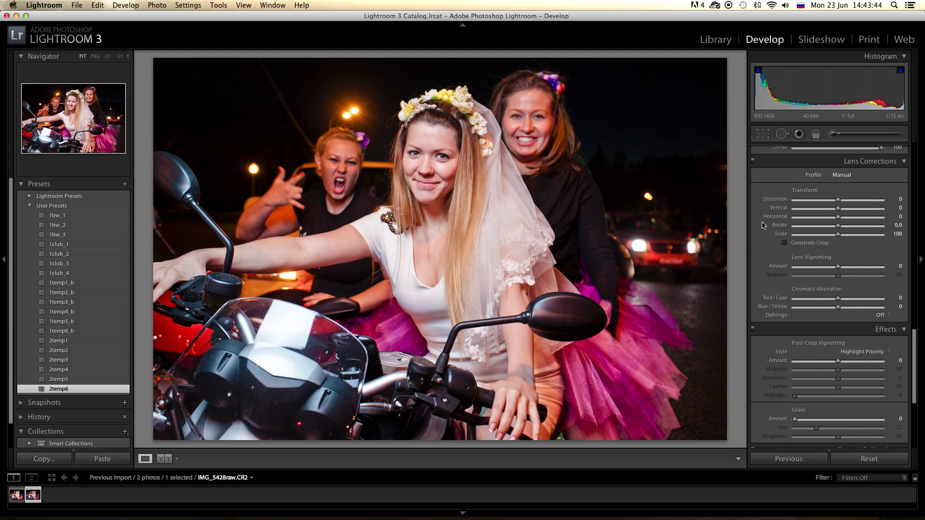
{"action": "scroll", "coordinate": [763, 220], "scroll_direction": "down", "scroll_amount": 1}
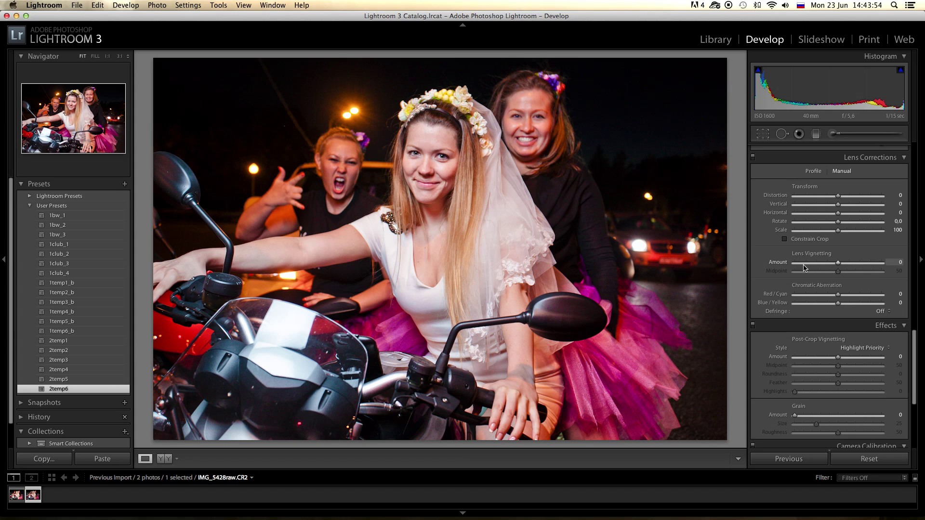
{"action": "scroll", "coordinate": [804, 268], "scroll_direction": "down", "scroll_amount": 3}
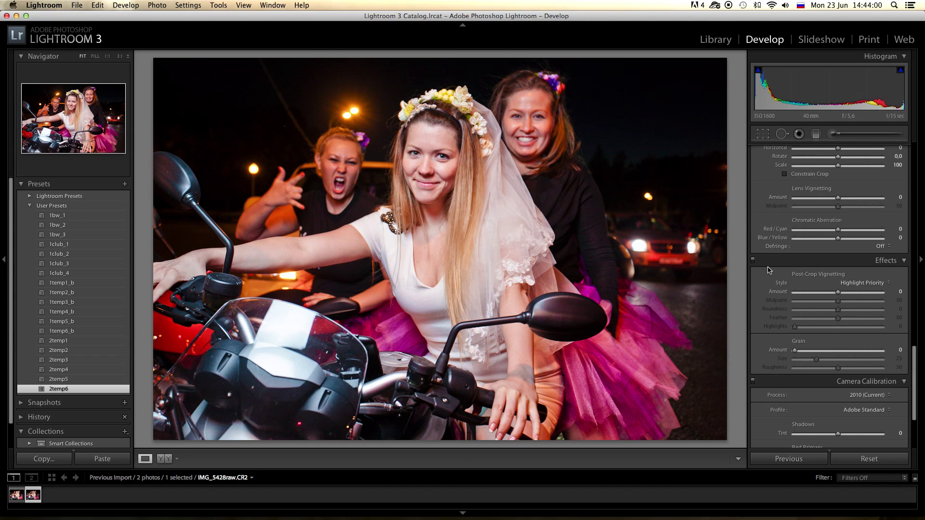
{"action": "scroll", "coordinate": [768, 269], "scroll_direction": "down", "scroll_amount": 2}
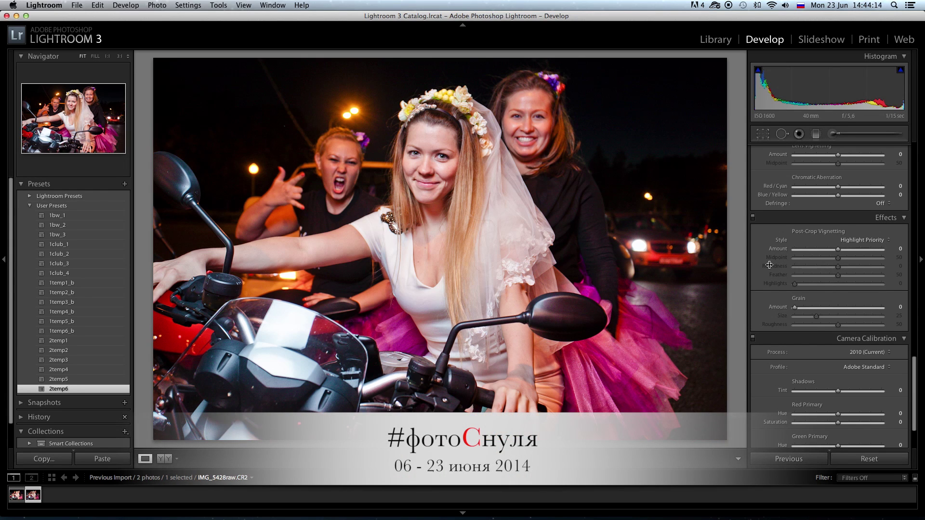
{"action": "scroll", "coordinate": [819, 308], "scroll_direction": "down", "scroll_amount": 1}
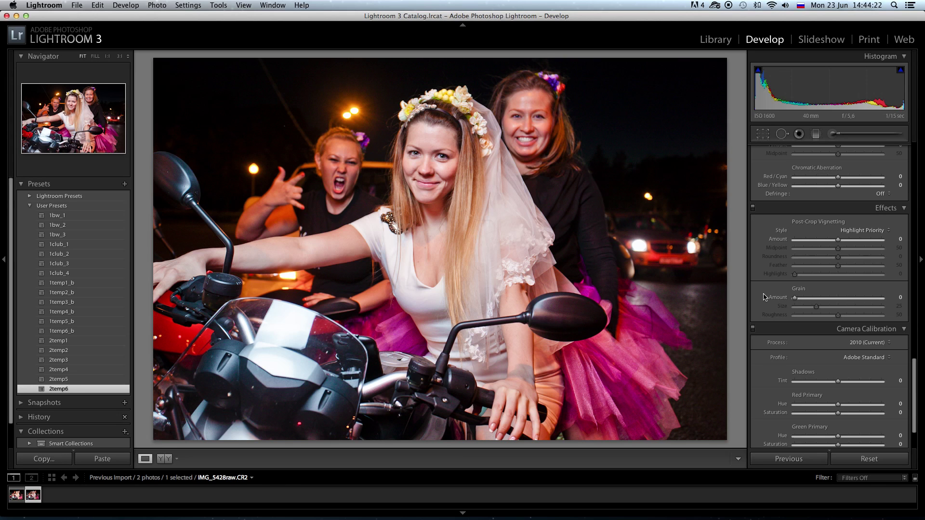
{"action": "scroll", "coordinate": [763, 297], "scroll_direction": "down", "scroll_amount": 3}
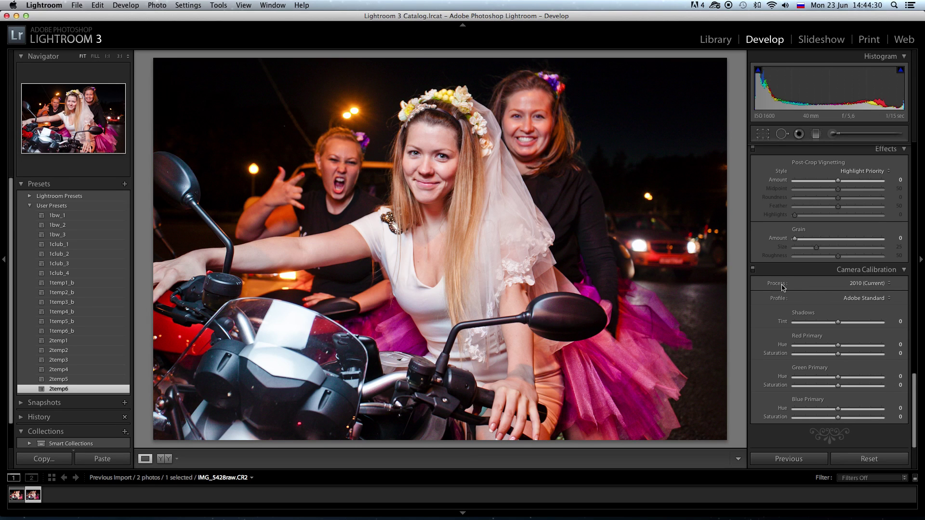
{"action": "scroll", "coordinate": [782, 288], "scroll_direction": "up", "scroll_amount": 5}
{"action": "scroll", "coordinate": [782, 287], "scroll_direction": "up", "scroll_amount": 5}
{"action": "scroll", "coordinate": [782, 288], "scroll_direction": "up", "scroll_amount": 5}
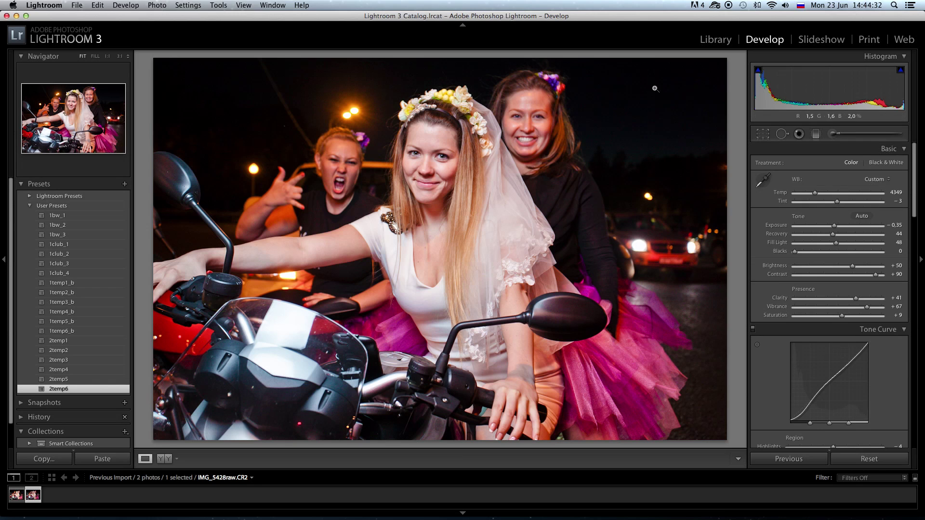